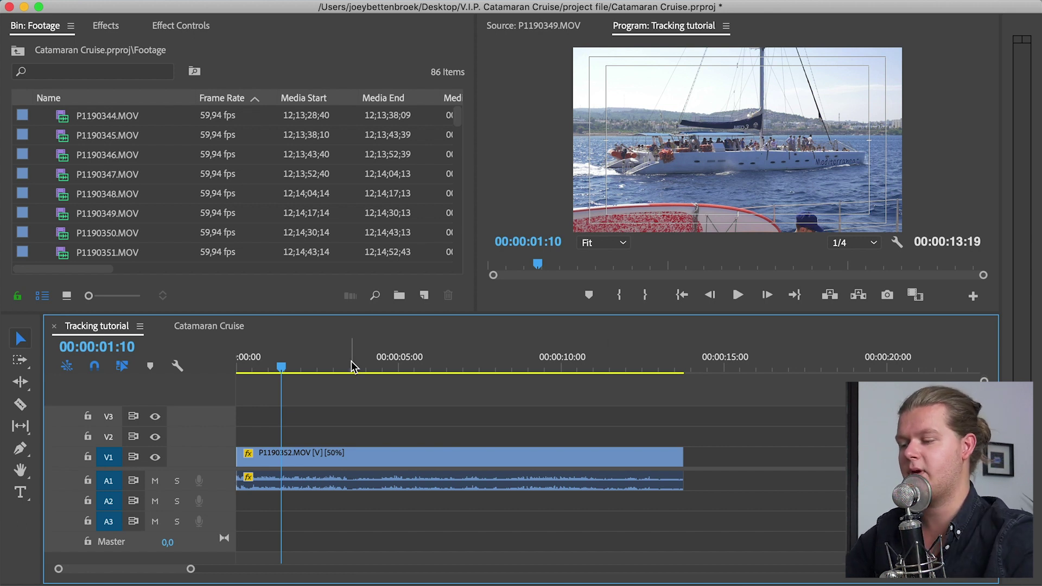
Save the Premiere project and replace clip P1190352.MOV with a linked After Effects composition.
key("cmd+s")
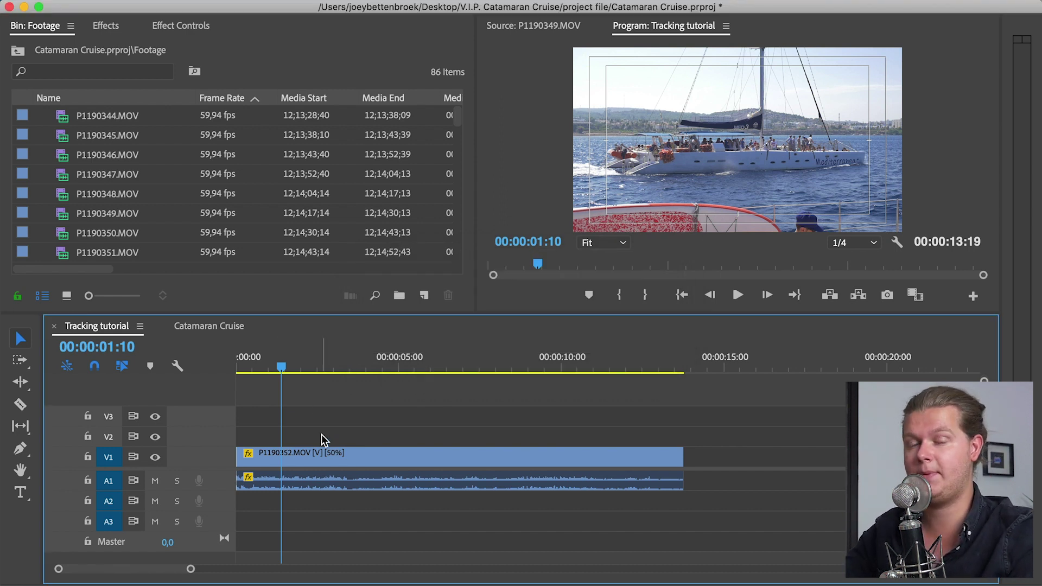
right_click(301, 454)
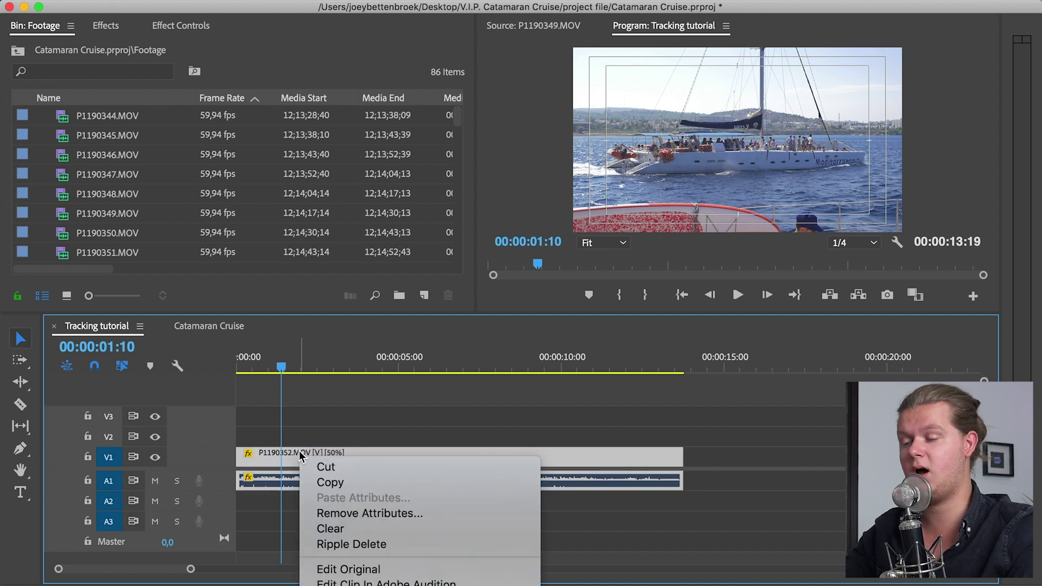
scroll(380, 517, "down", 5)
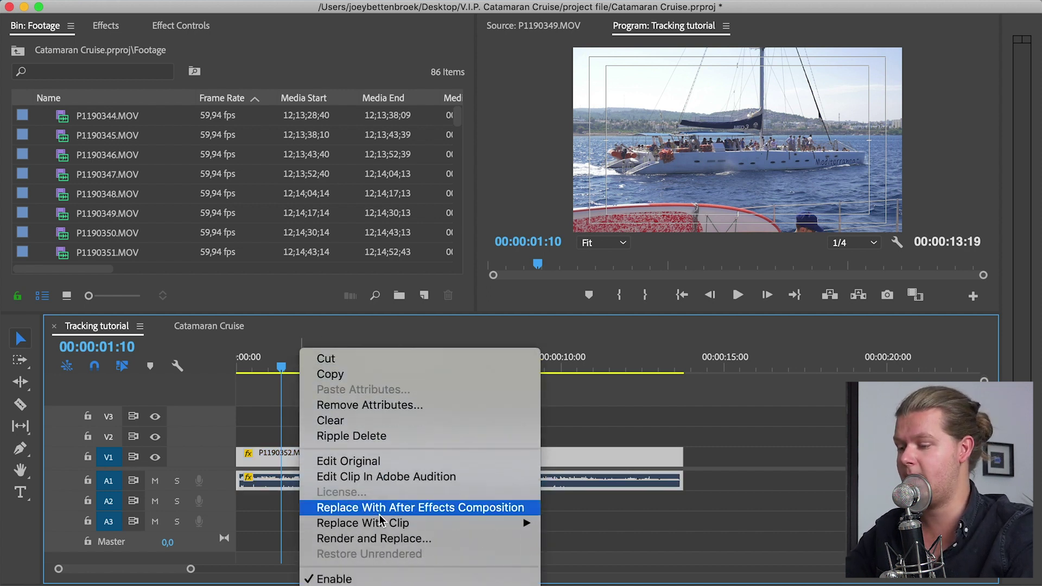
scroll(379, 515, "down", 2)
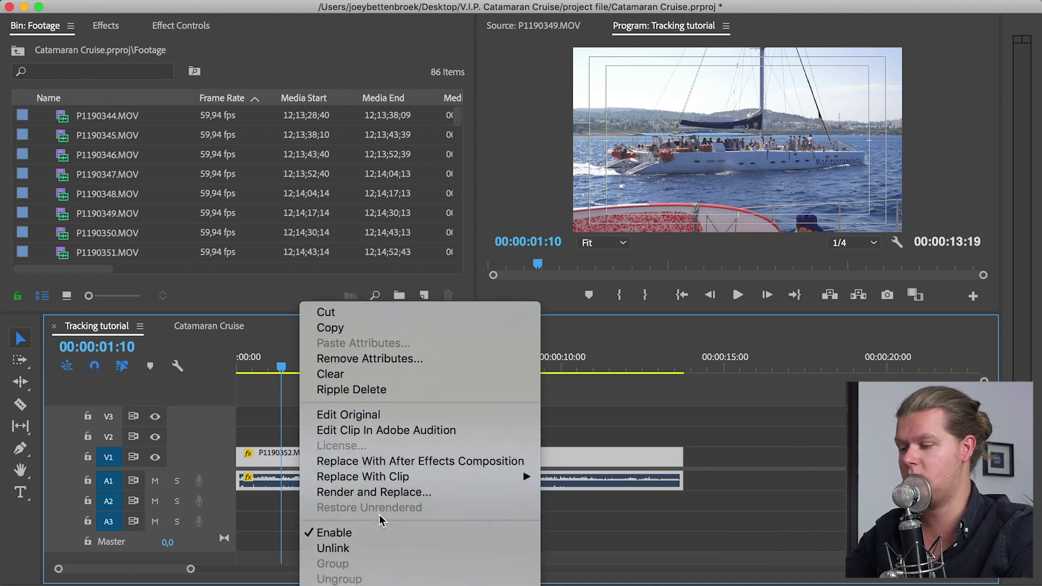
left_click(364, 464)
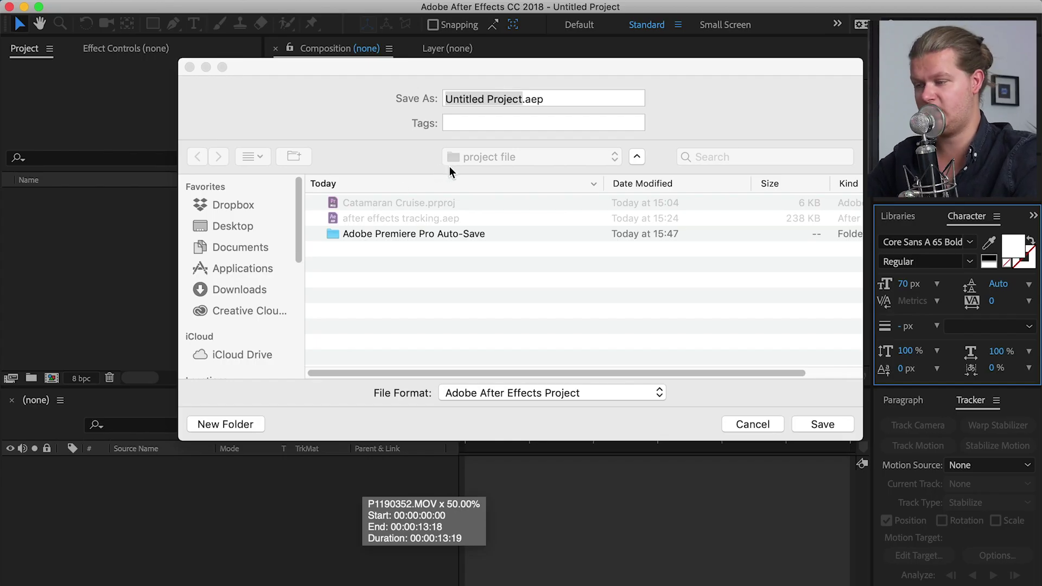
Save the new After Effects project as 'catamran cruise tutorial'.
left_click(500, 97)
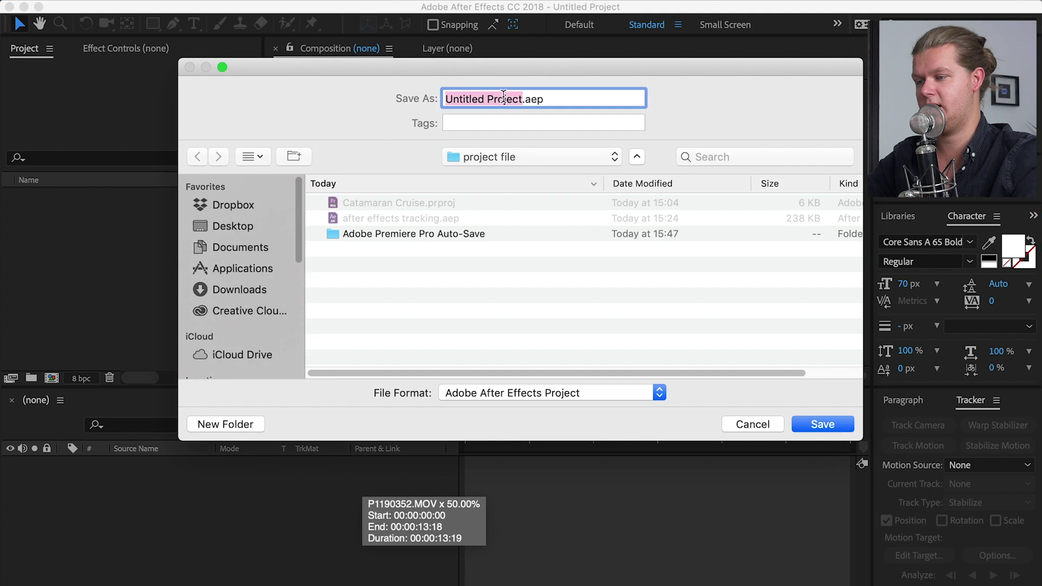
type("catamran c")
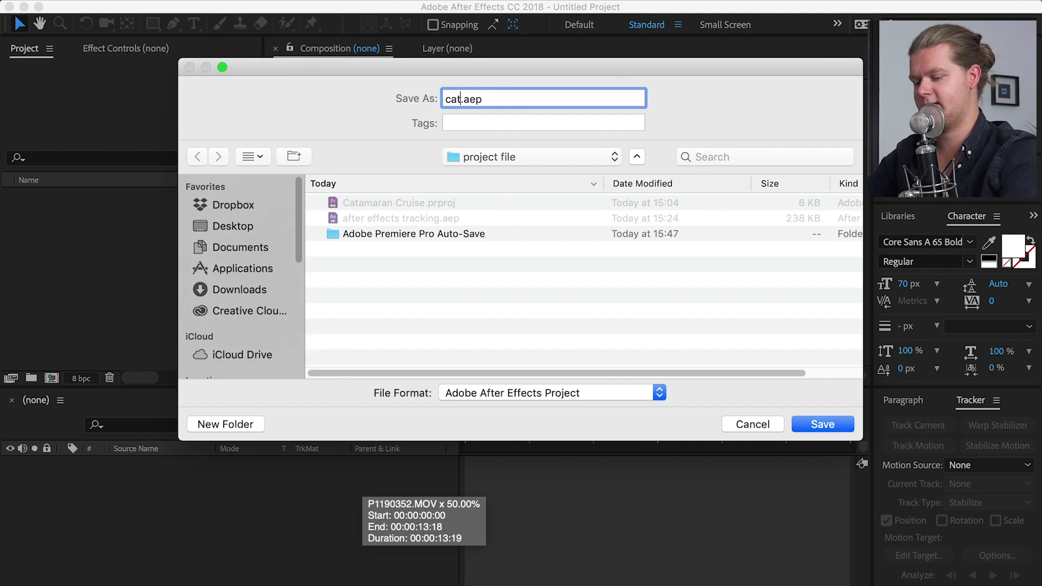
type("ruise ")
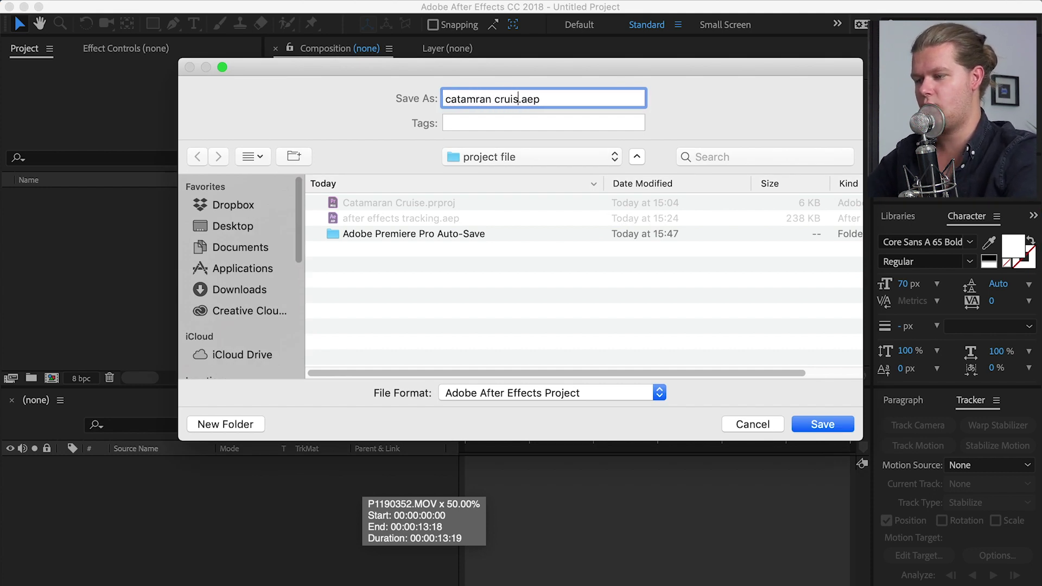
type("tutorial")
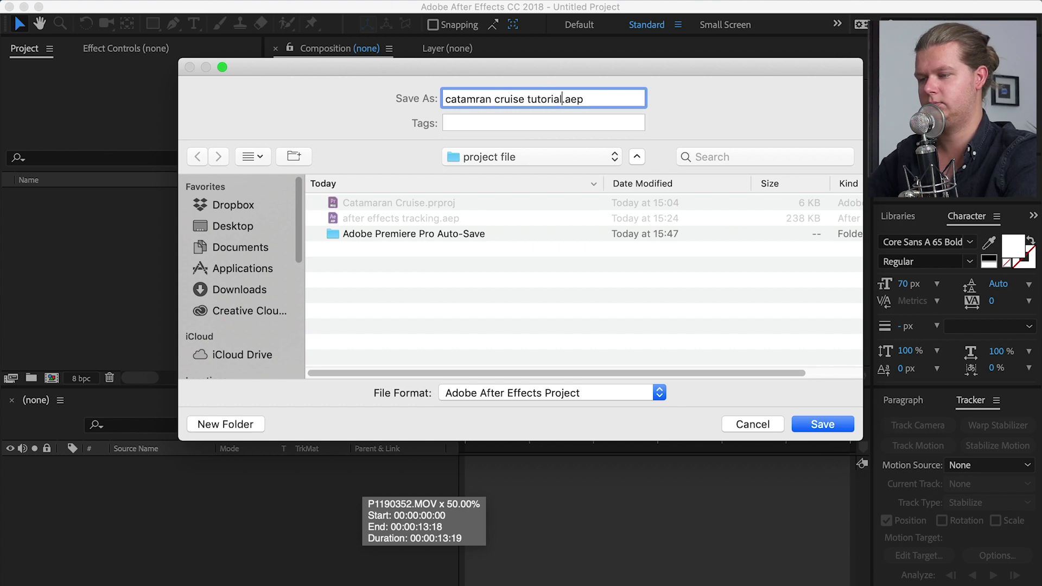
left_click(827, 425)
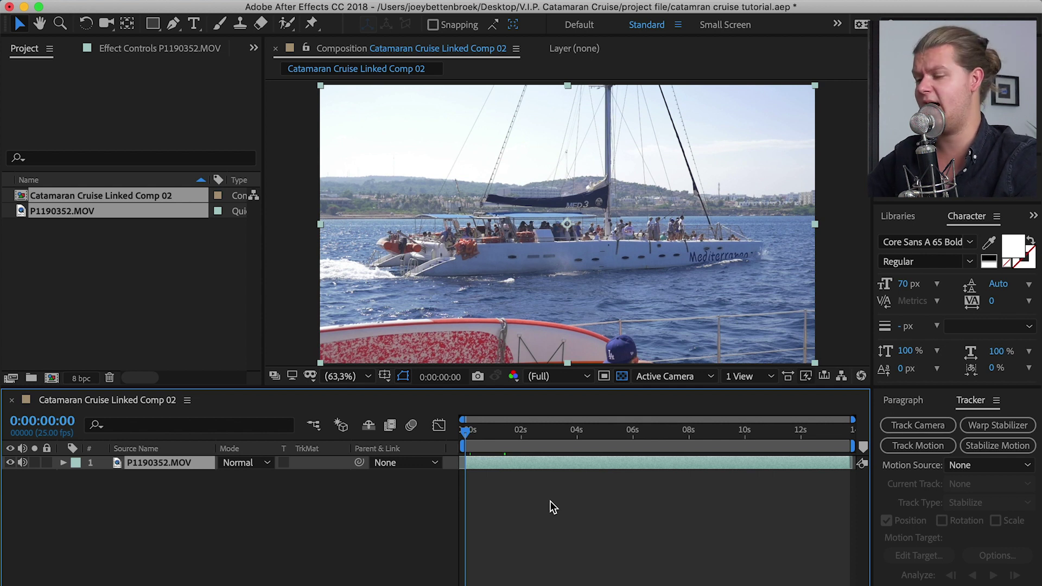
Type a CATAMARAN CRUISE text layer over the footage and enlarge it to 118 px.
left_click(194, 24)
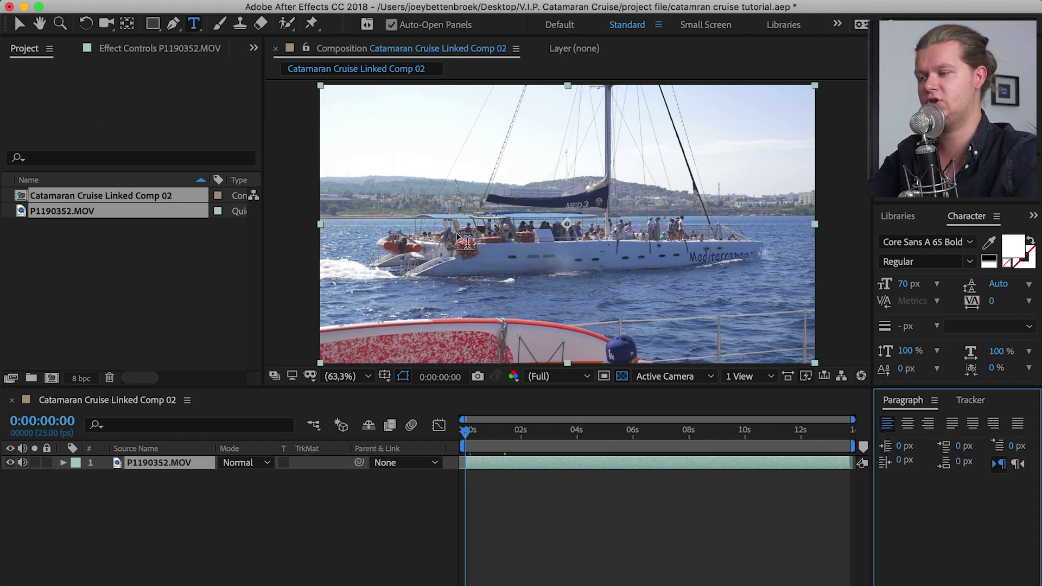
left_click(617, 234)
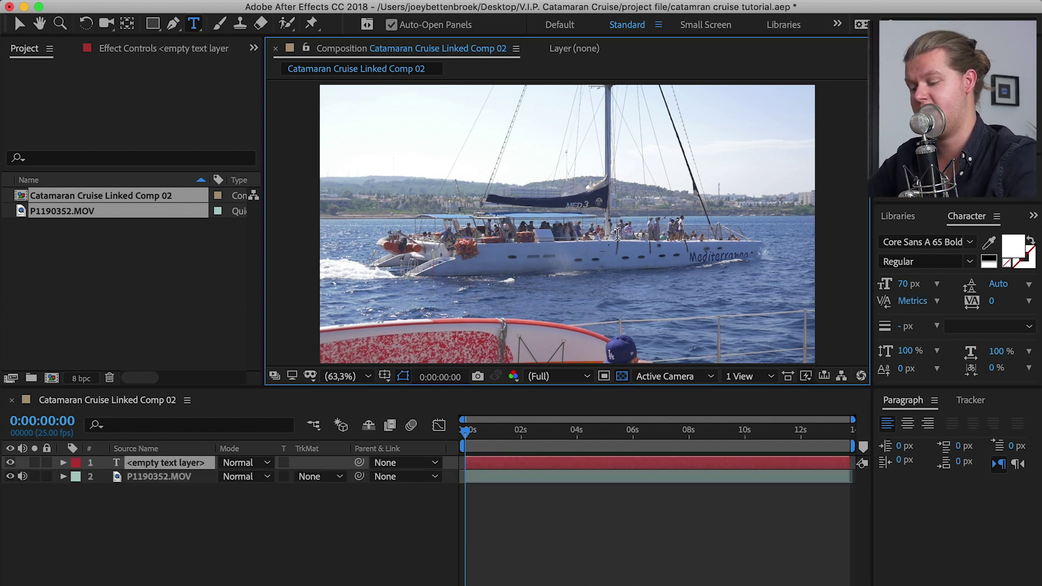
type("CATAMARAN CRUISE")
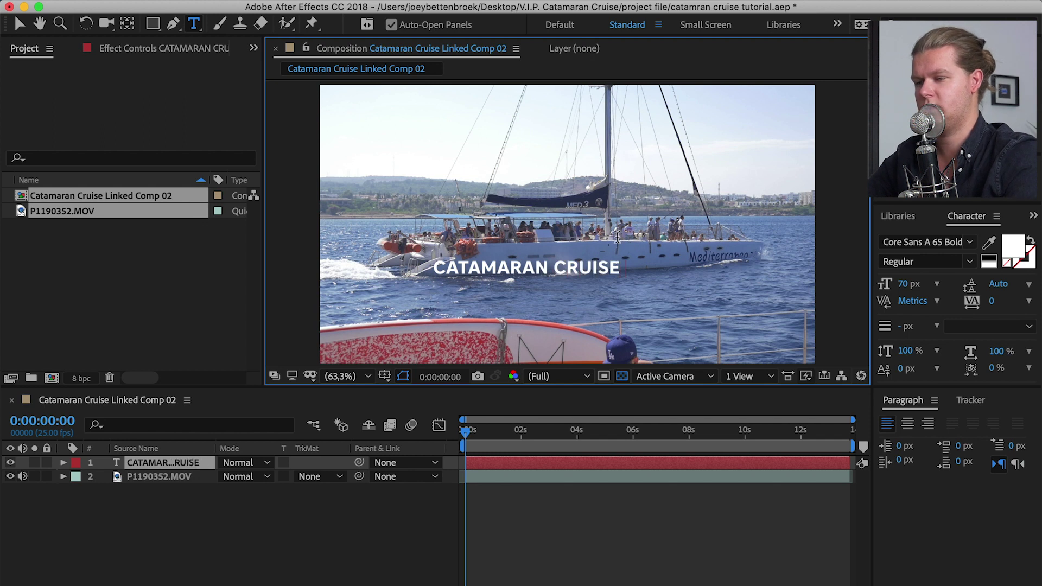
key("super+a")
left_click_drag(904, 283, 936, 275)
Draw a two-point Pen line toward the hull with an 8 px stroke, placed at the title's end.
key("g")
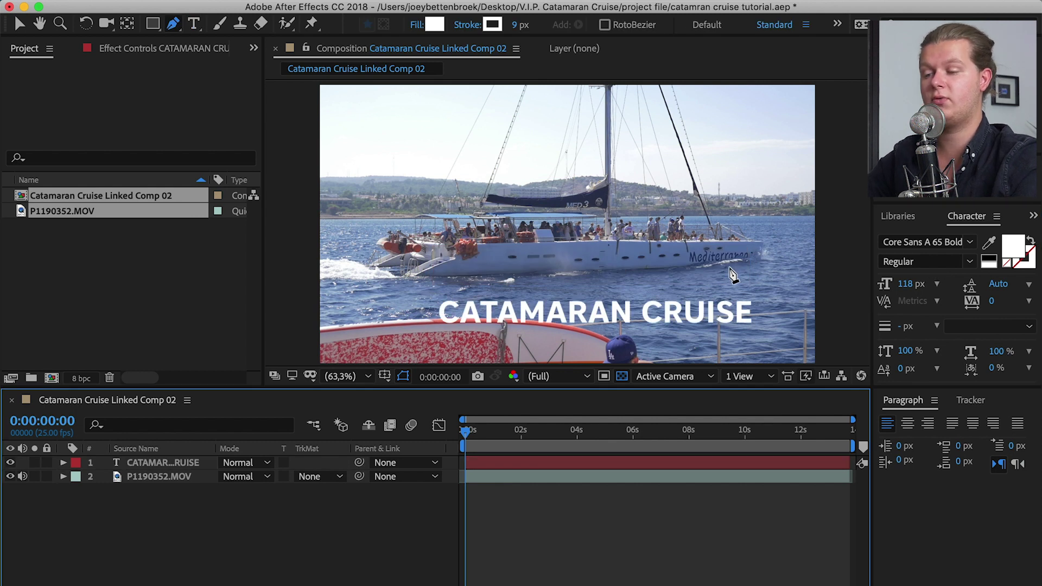
left_click(731, 268)
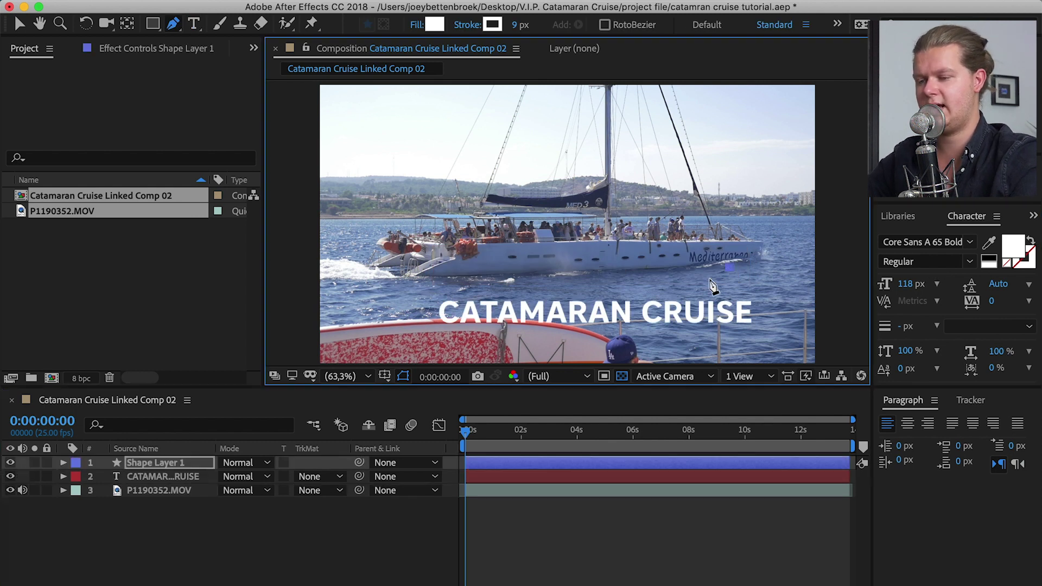
left_click(673, 293)
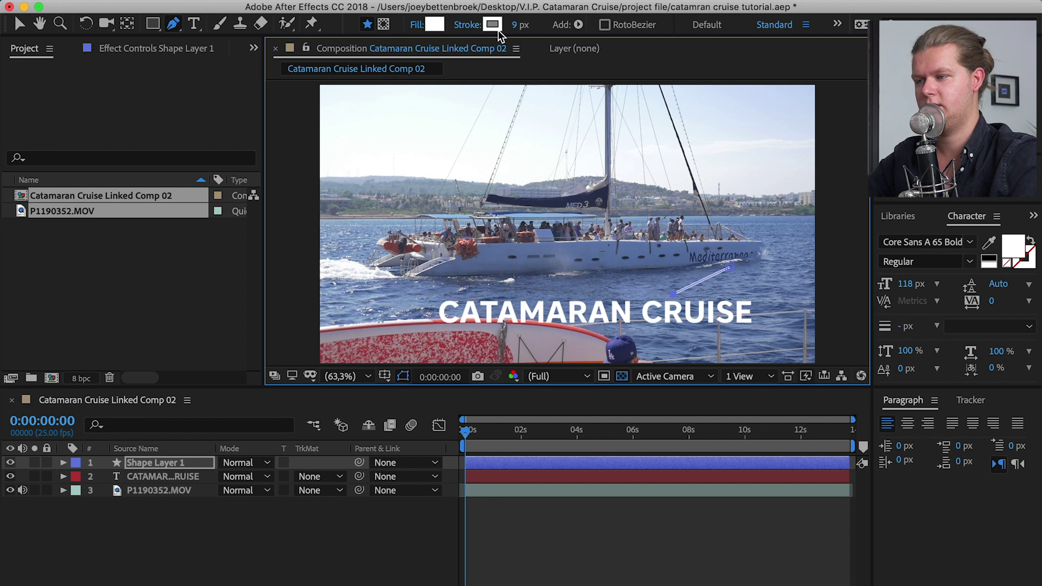
left_click_drag(510, 26, 519, 24)
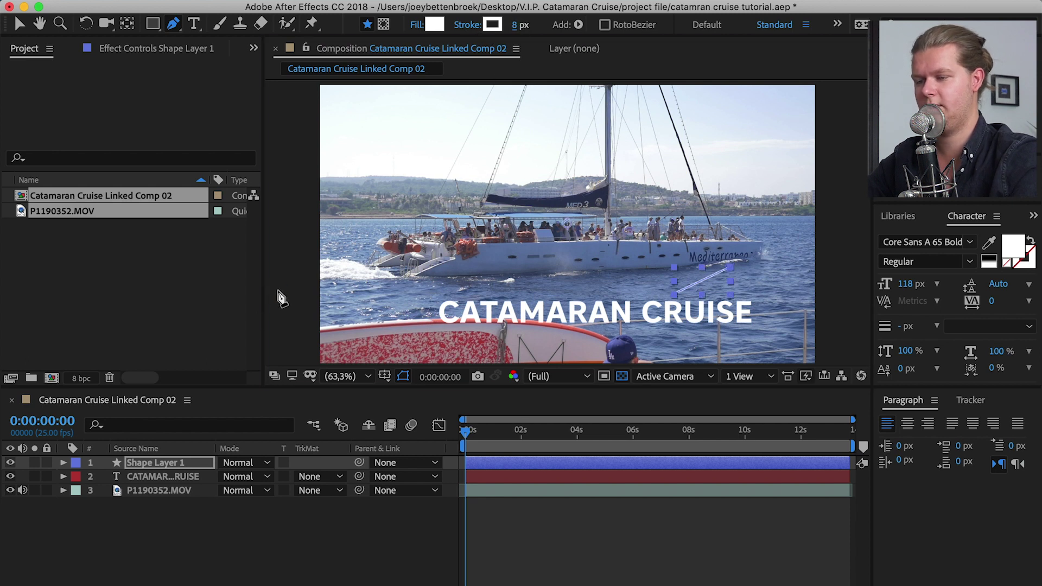
left_click(278, 290)
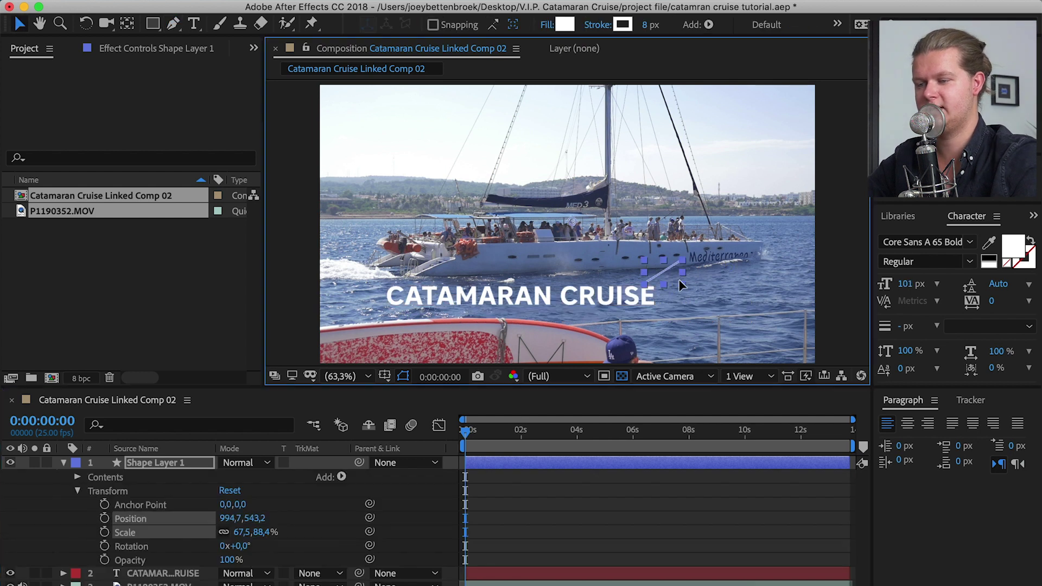
left_click_drag(681, 282, 679, 285)
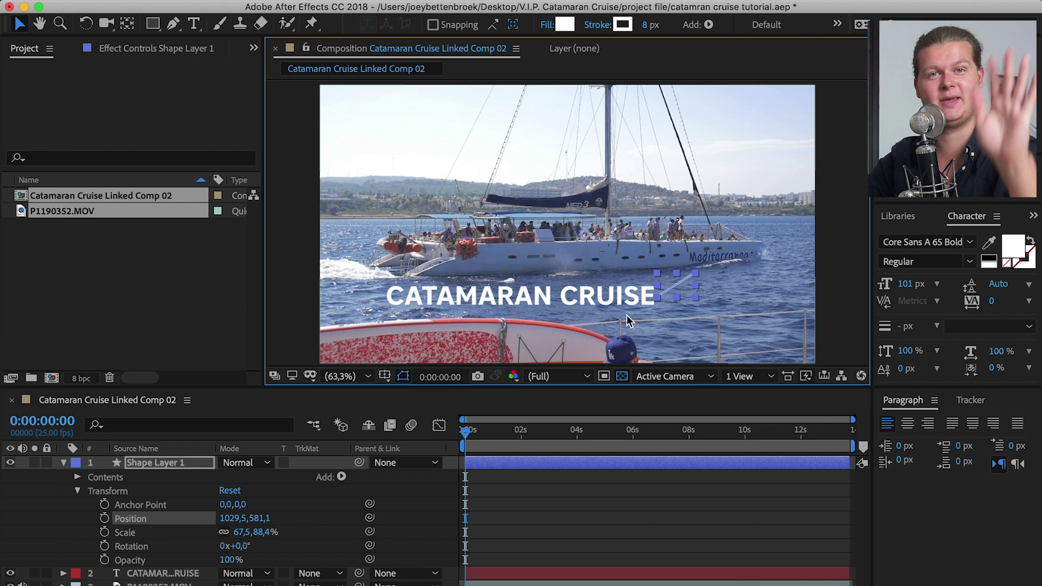
key("u")
left_click(85, 527)
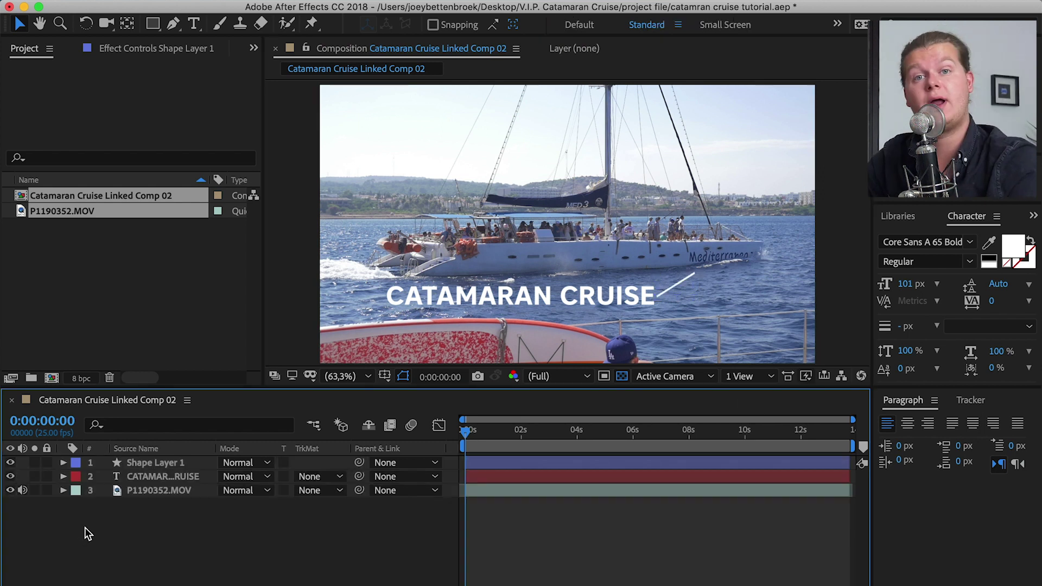
Create a Null Object layer from the Timeline's New context menu.
right_click(87, 544)
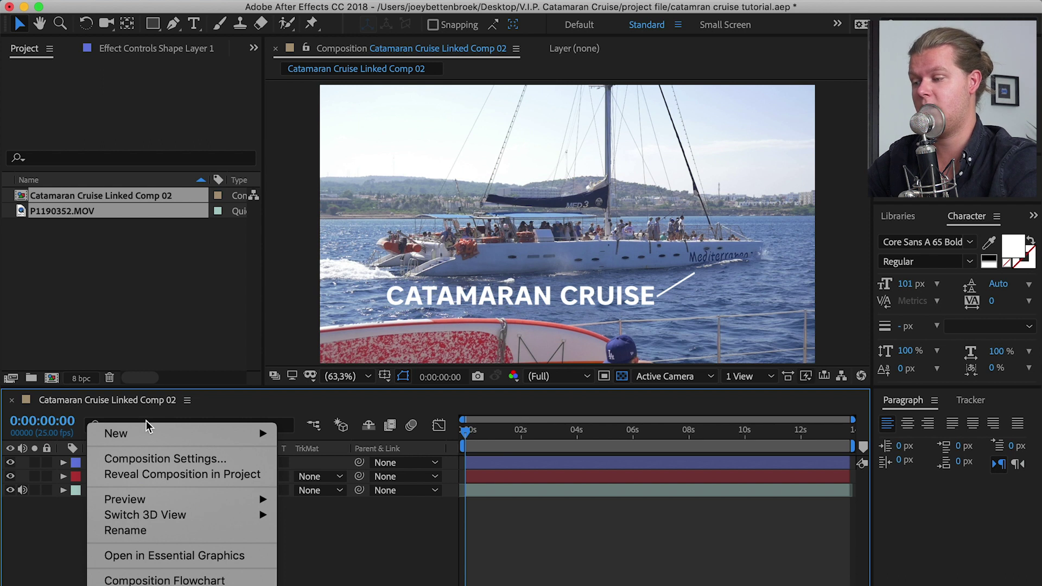
mouse_move(149, 433)
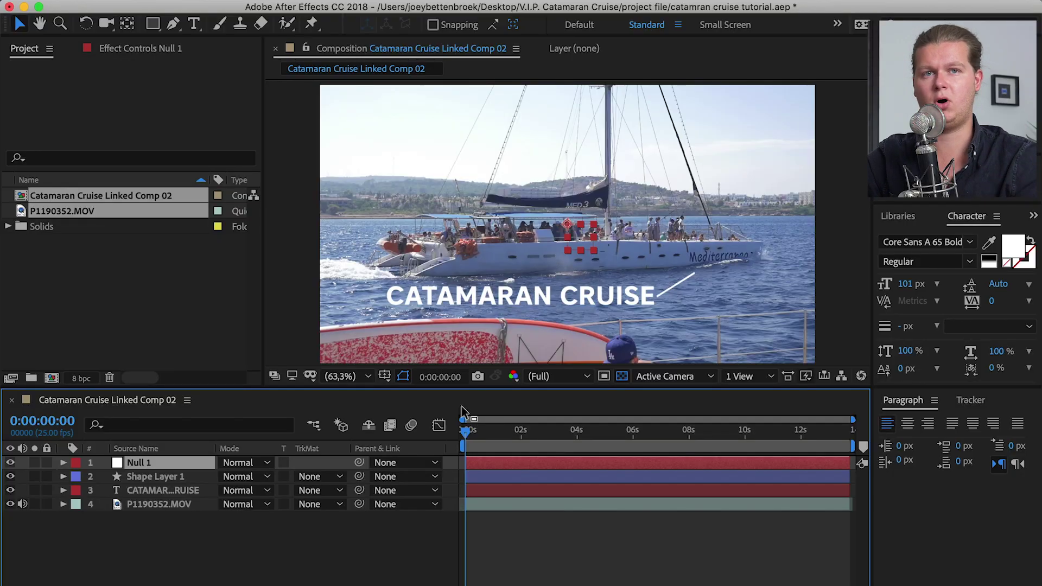
Select P1190352.MOV, show the Tracker panel, and start Track Motion targeting Null 1.
left_click(123, 508)
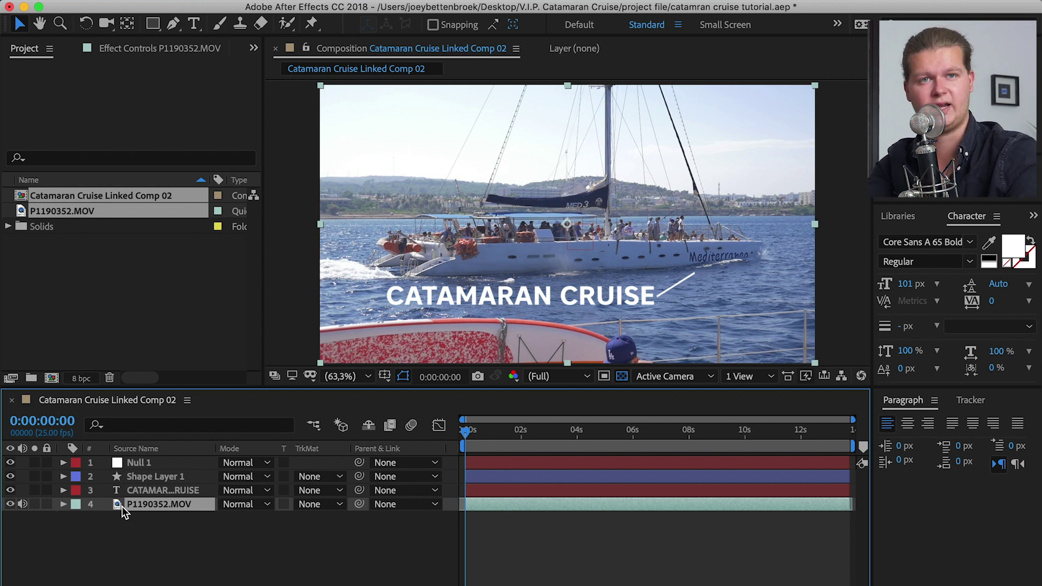
left_click(972, 400)
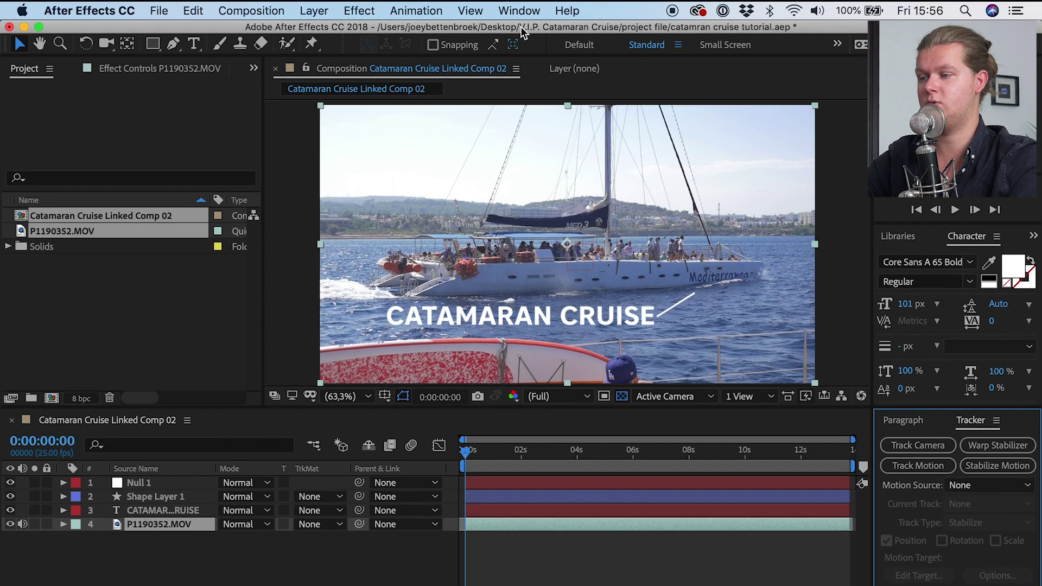
left_click(517, 12)
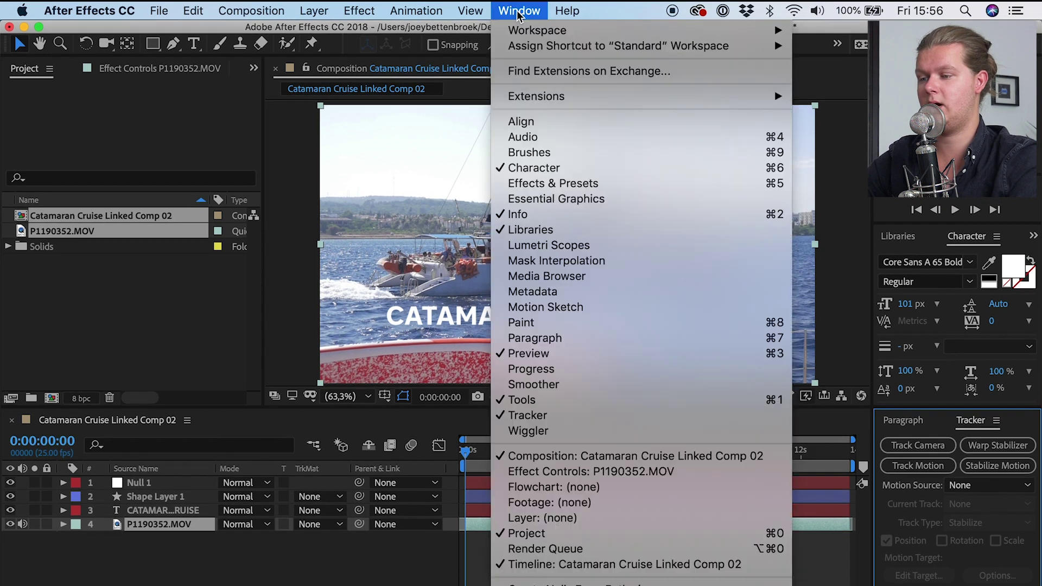
left_click(526, 415)
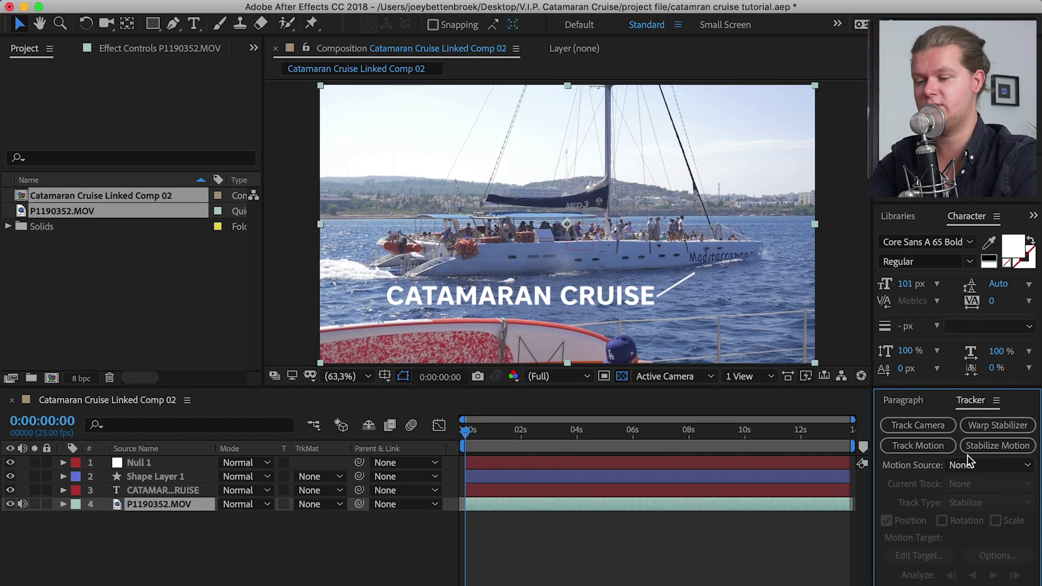
left_click(943, 449)
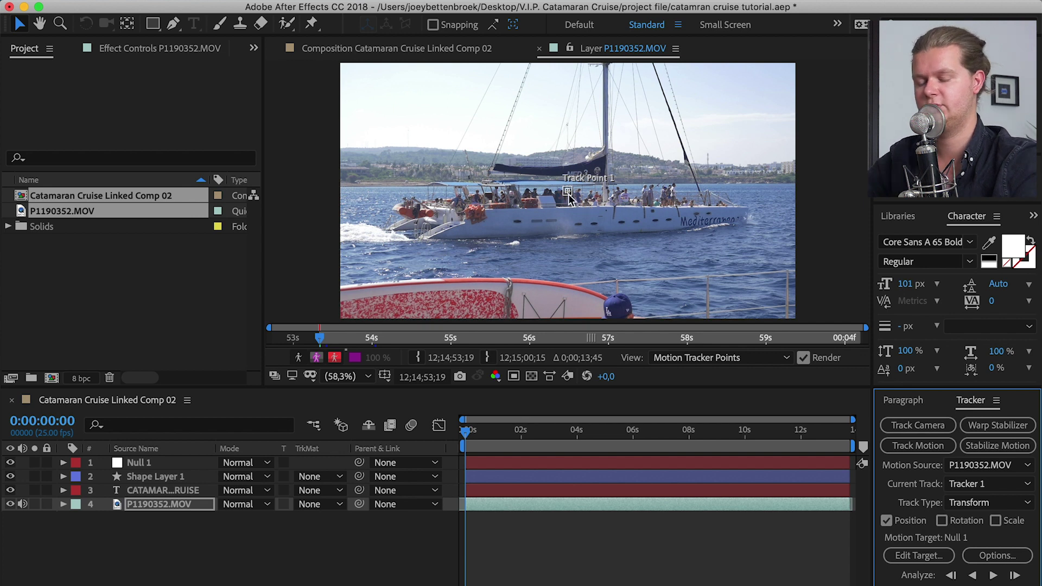
Place Track Point 1 on the Mediterraneo hull lettering and enlarge its search region.
scroll(569, 198, "up", 3)
scroll(569, 198, "up", 1)
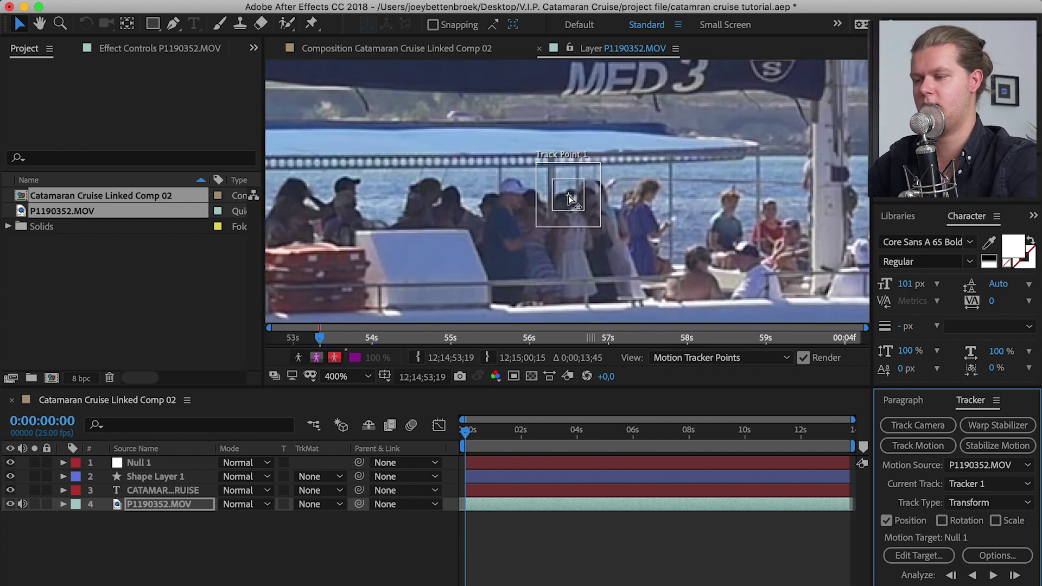
scroll(570, 199, "down", 1)
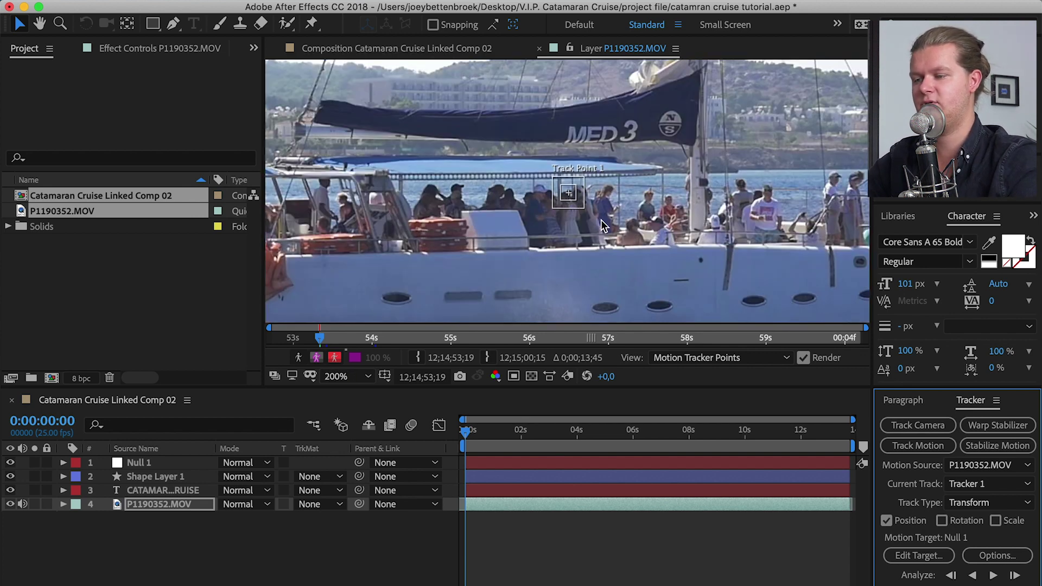
left_click_drag(580, 189, 647, 212)
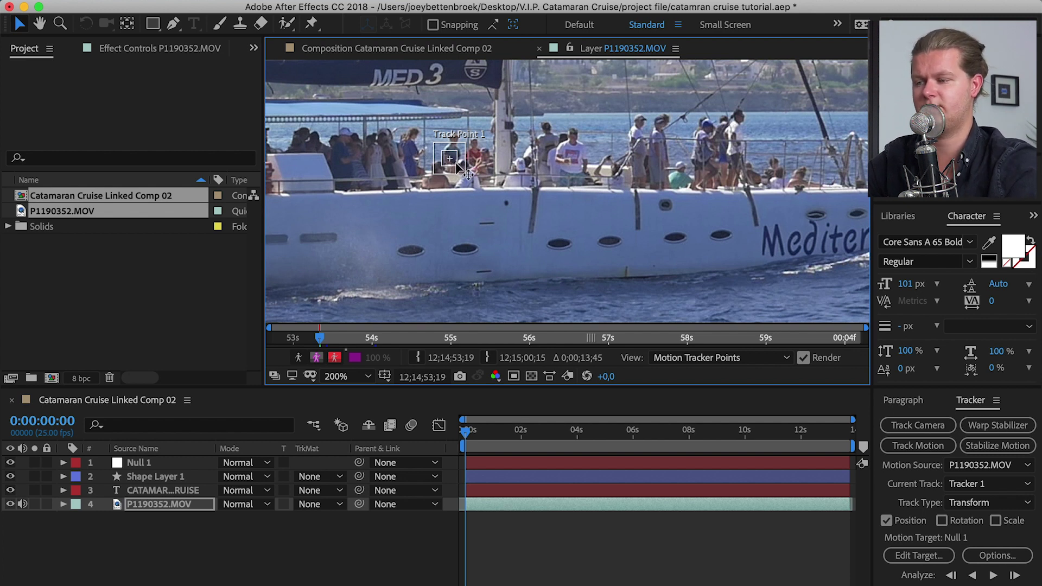
scroll(563, 213, "right", 3)
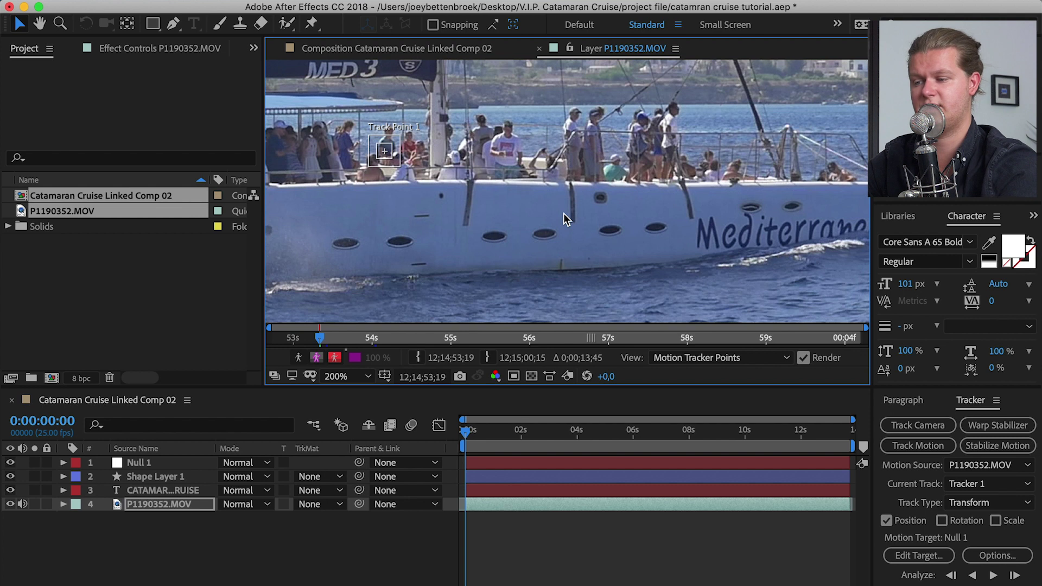
left_click_drag(385, 151, 764, 217)
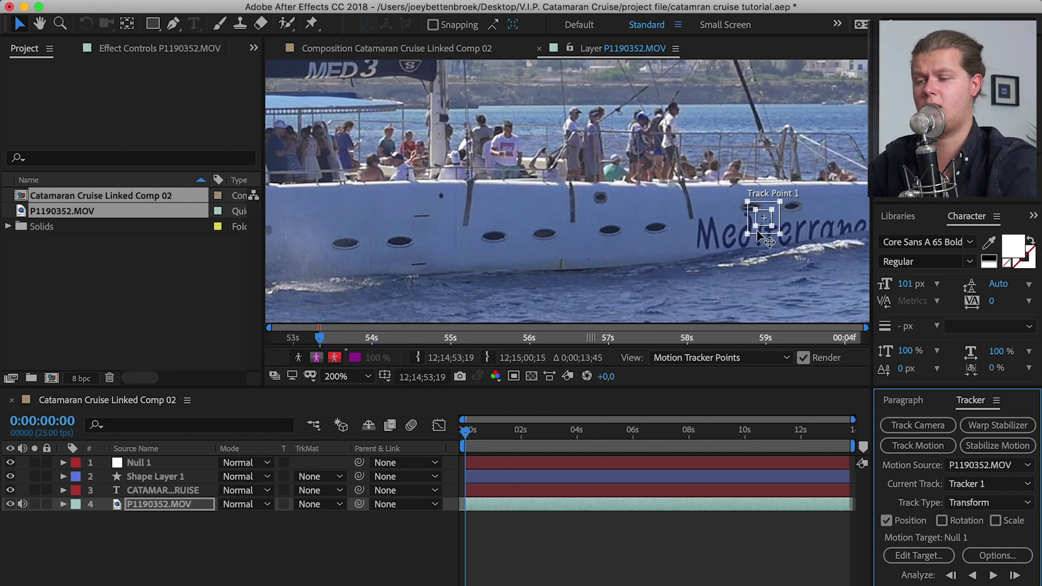
left_click_drag(750, 235, 762, 212)
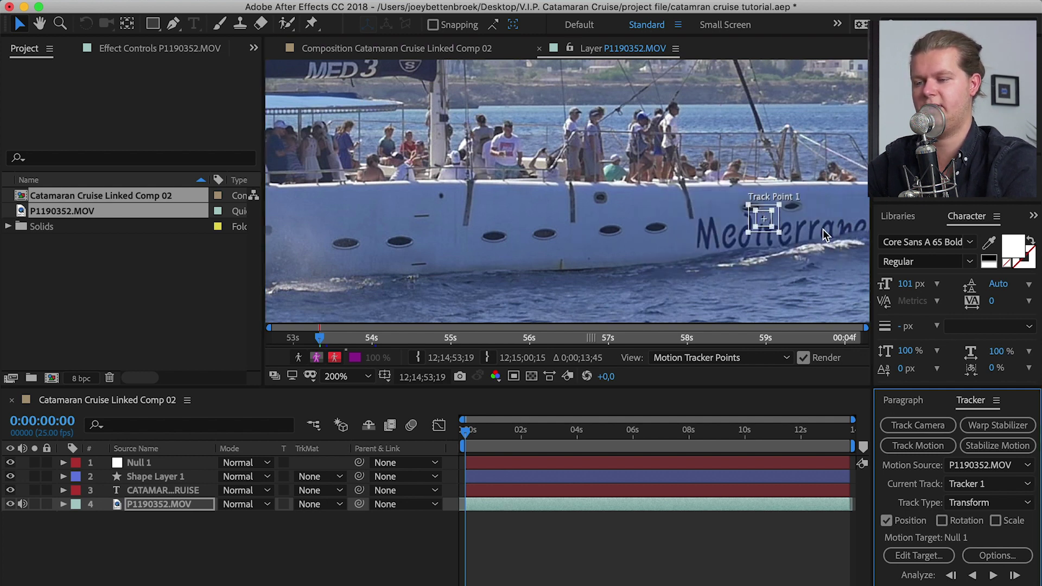
key("h")
left_click_drag(424, 196, 600, 200)
key("v")
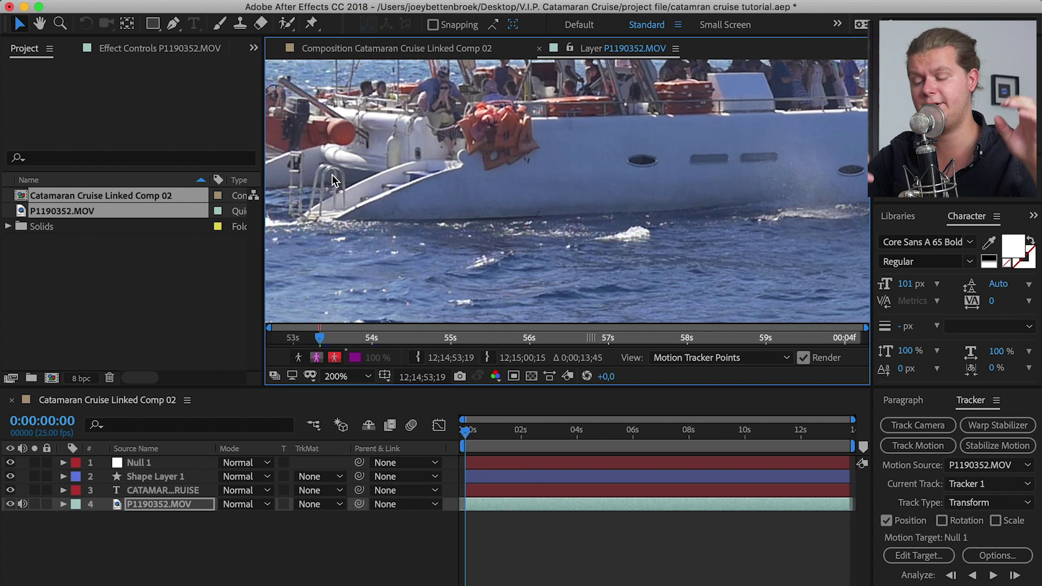
Analyze Tracker 1 forward through the clip to 0:00:13:18.
scroll(334, 180, "right", 5)
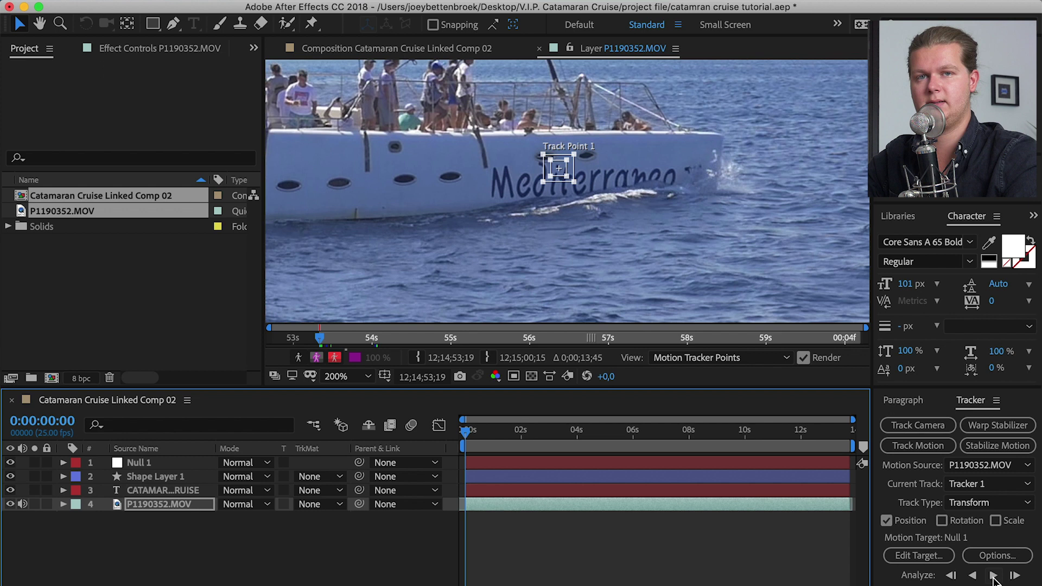
left_click(994, 577)
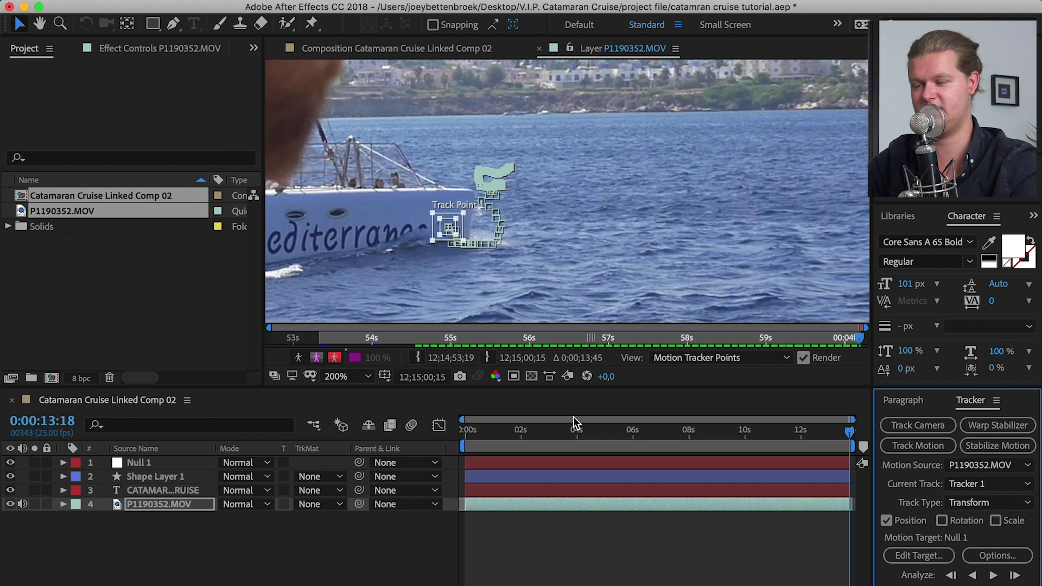
left_click_drag(494, 435, 580, 434)
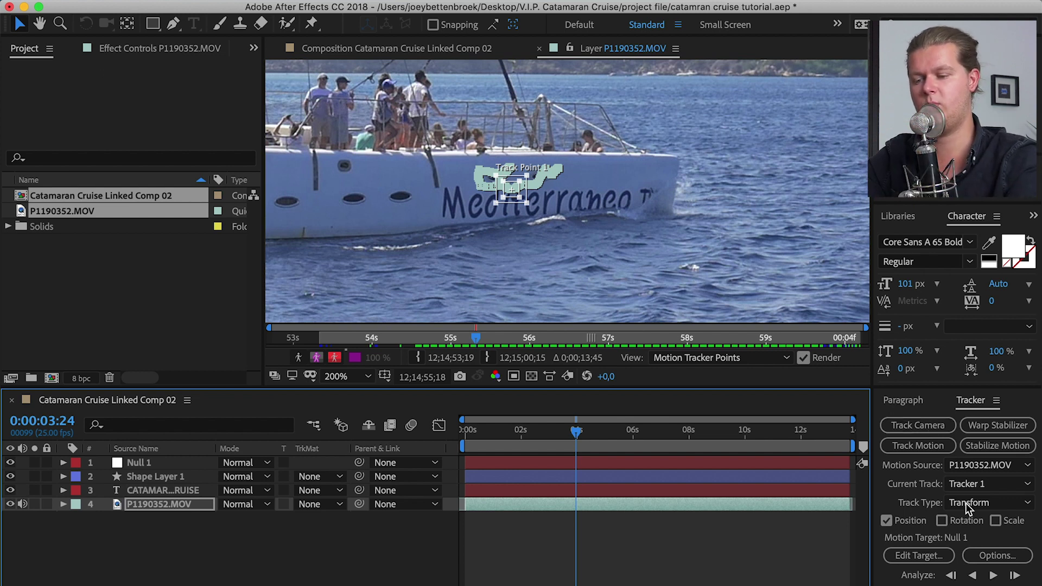
Set the tracker's motion target layer to 1. Null 1.
left_click(909, 556)
left_click(157, 136)
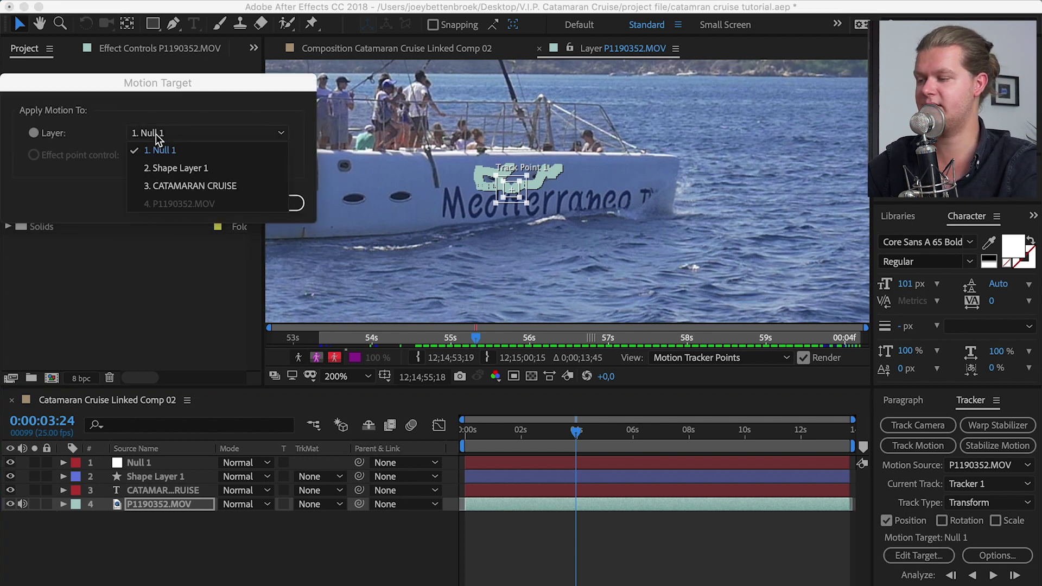
left_click(187, 168)
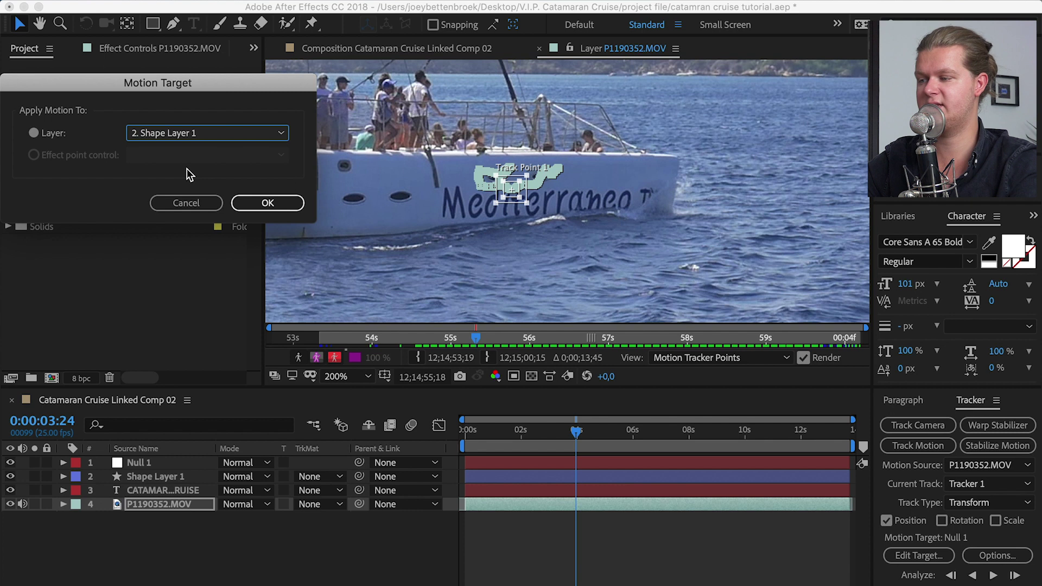
left_click(215, 134)
left_click(160, 151)
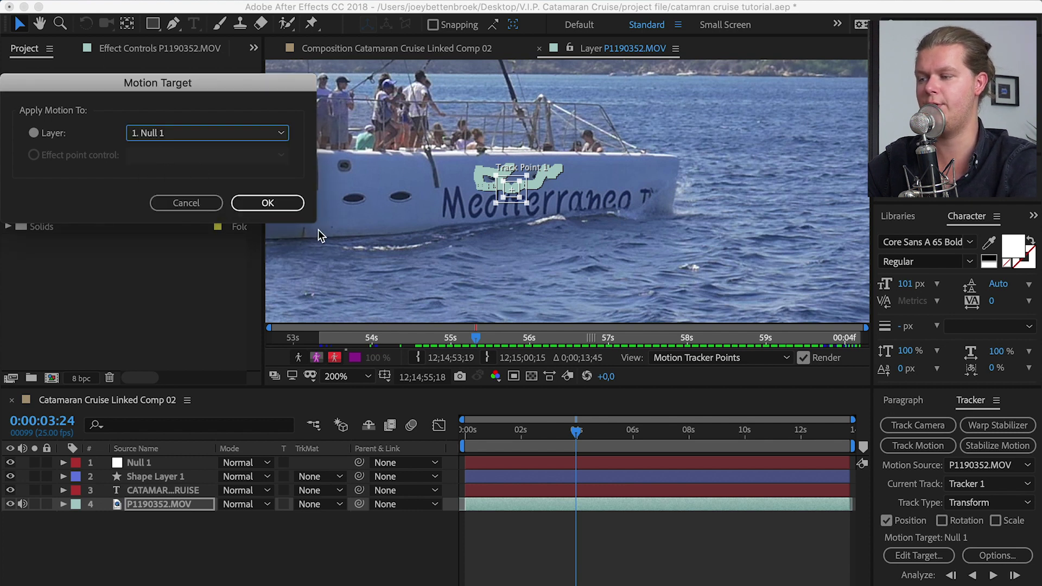
left_click(268, 204)
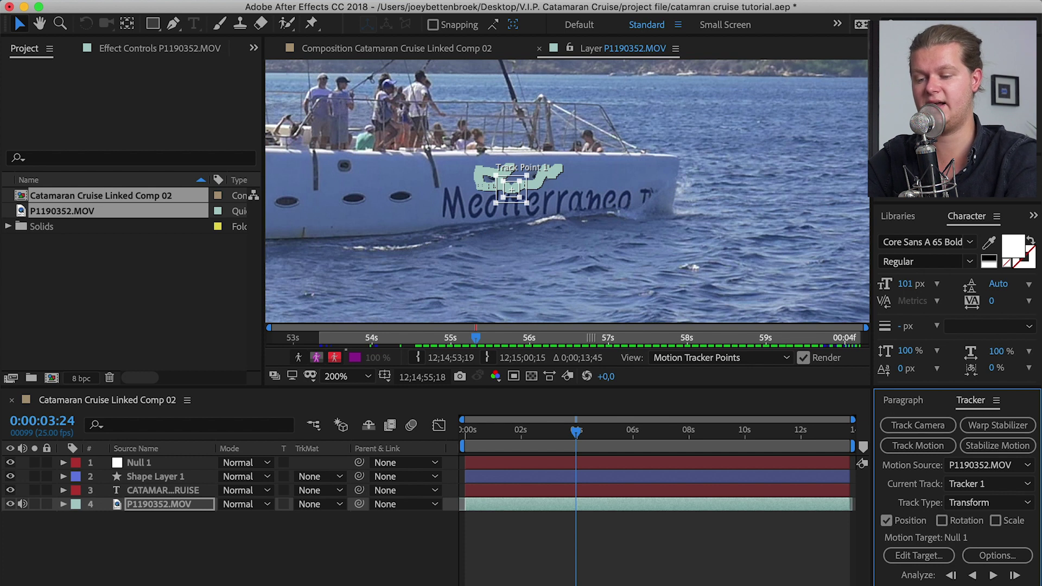
Apply the track with Apply Dimensions set to X and Y.
left_click_drag(73, 79, 279, 251)
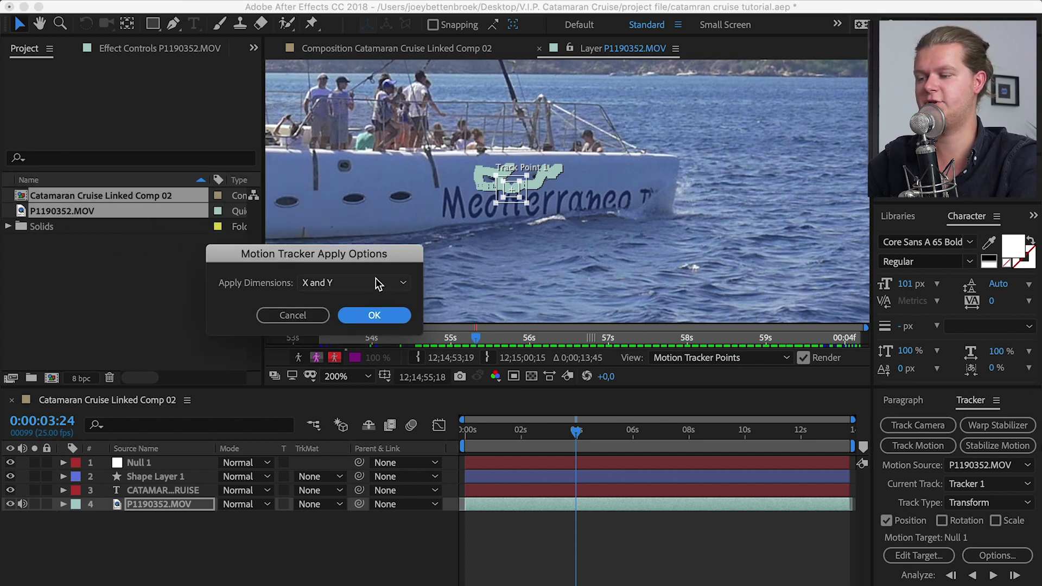
left_click(332, 285)
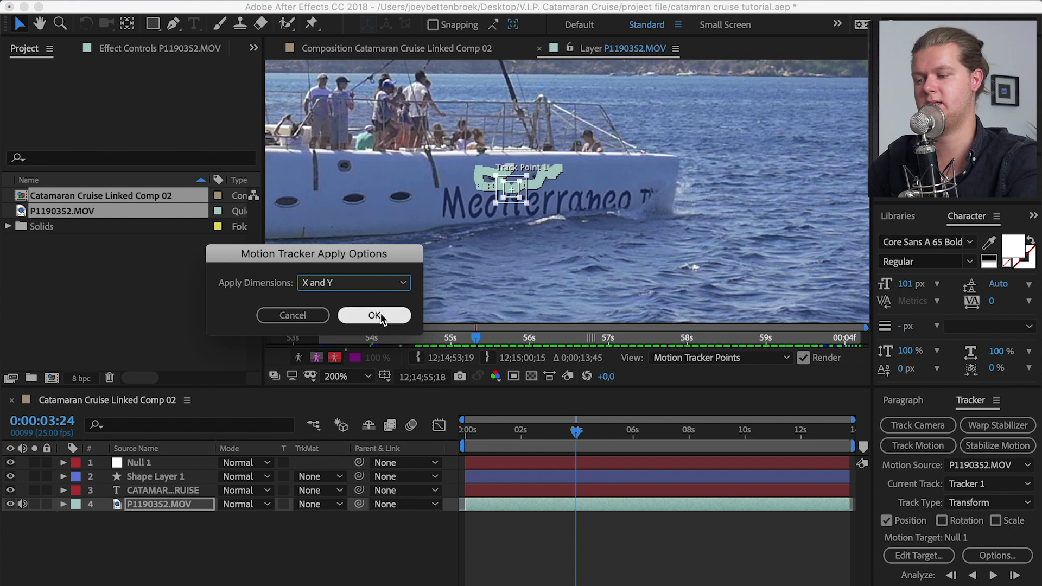
left_click(375, 315)
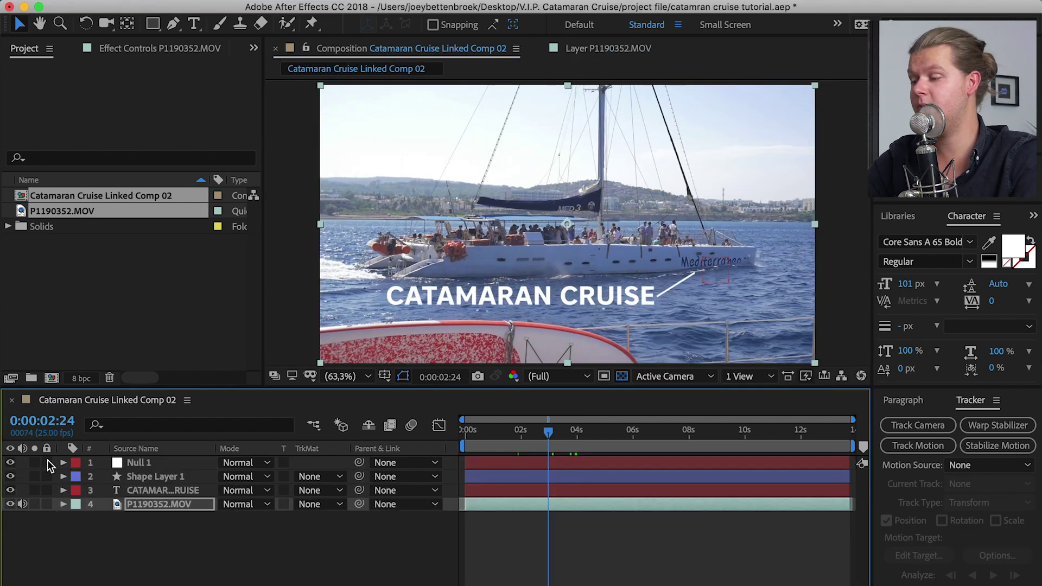
left_click(64, 463)
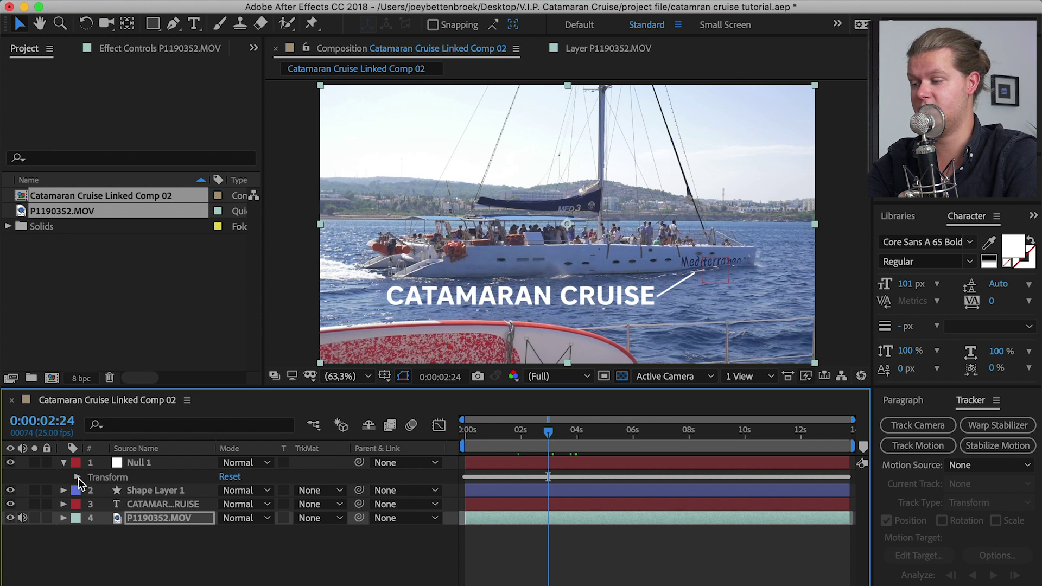
left_click(78, 477)
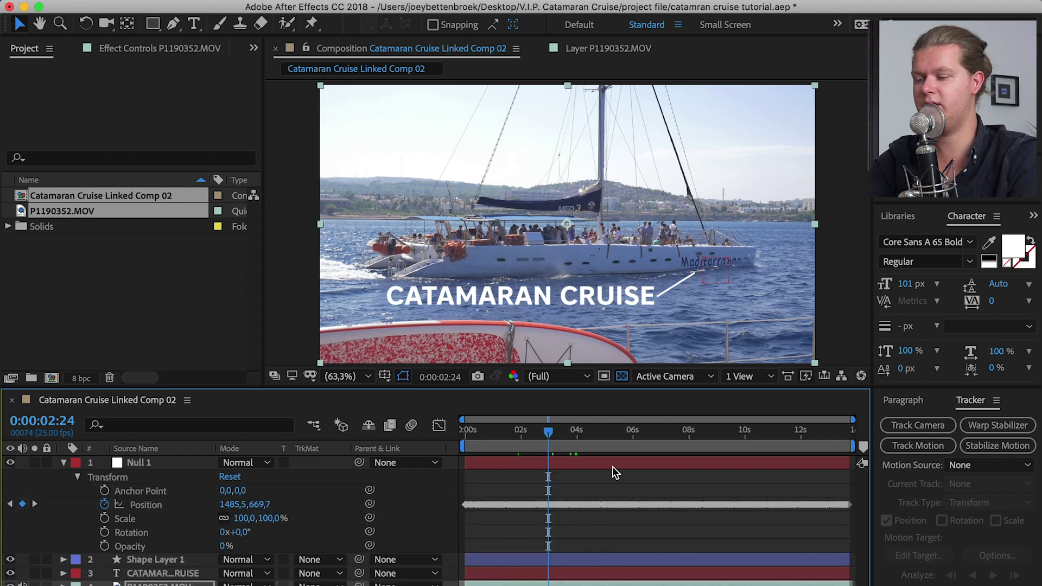
left_click_drag(549, 435, 763, 441)
key("equal")
key("equal")
key("equal")
key("equal")
key("minus")
key("minus")
key("minus")
key("minus")
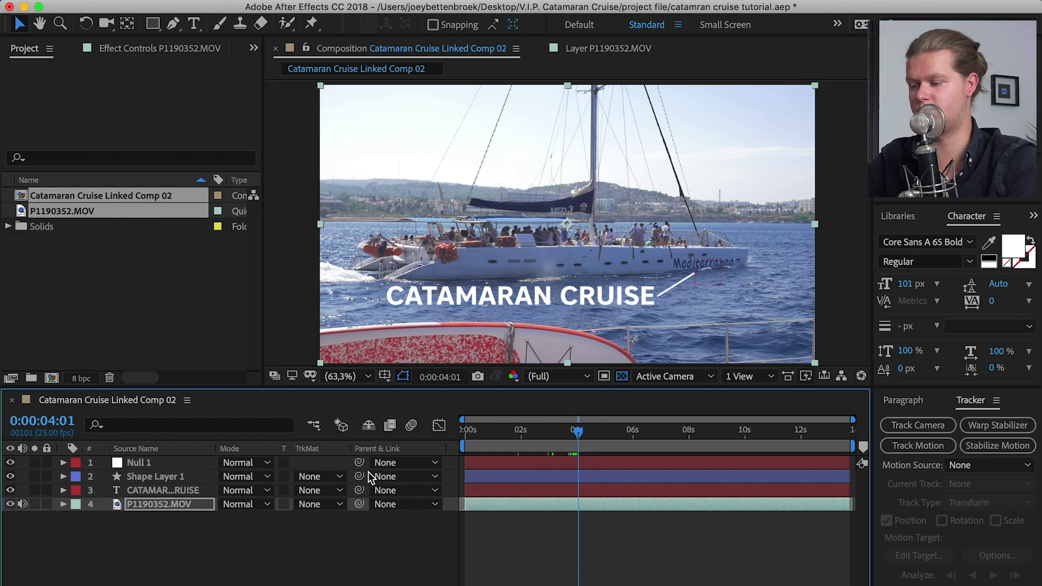
Pick-whip Shape Layer 1 to Null 1, then set the title's Parent & Link to 1. Null 1.
left_click_drag(361, 480, 310, 465)
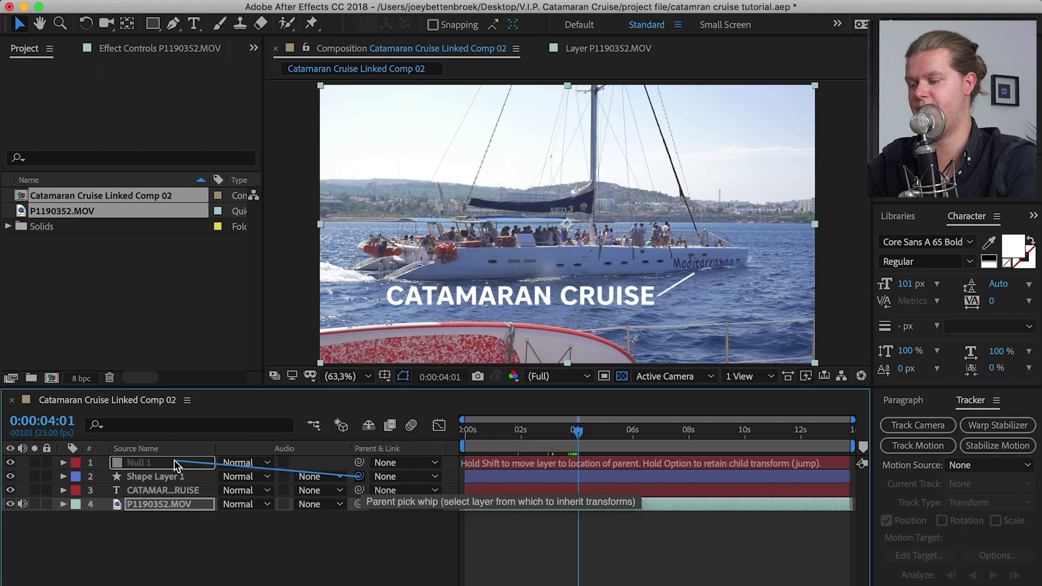
left_click_drag(173, 460, 173, 462)
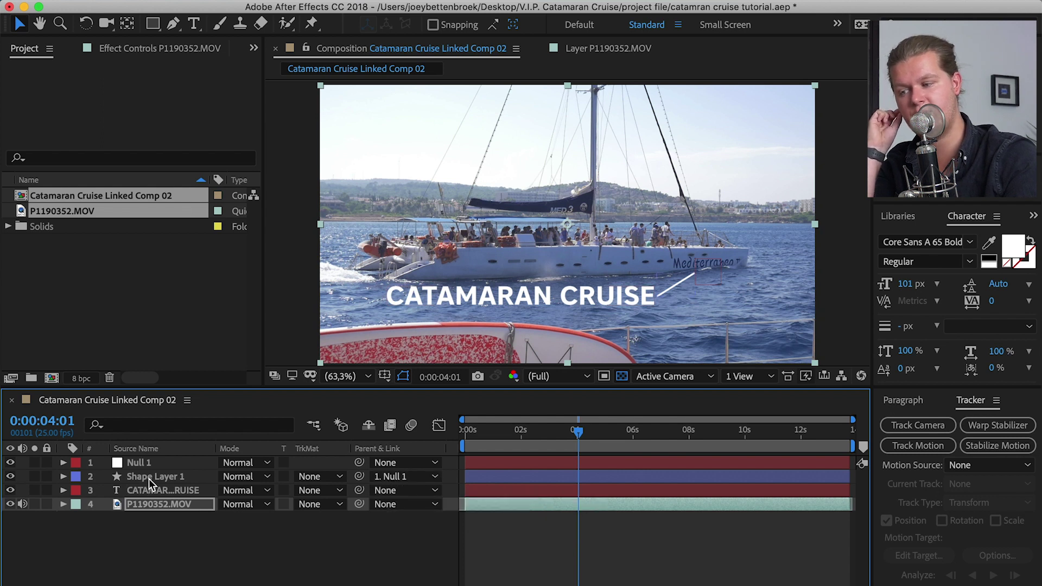
left_click(399, 492)
left_click(404, 532)
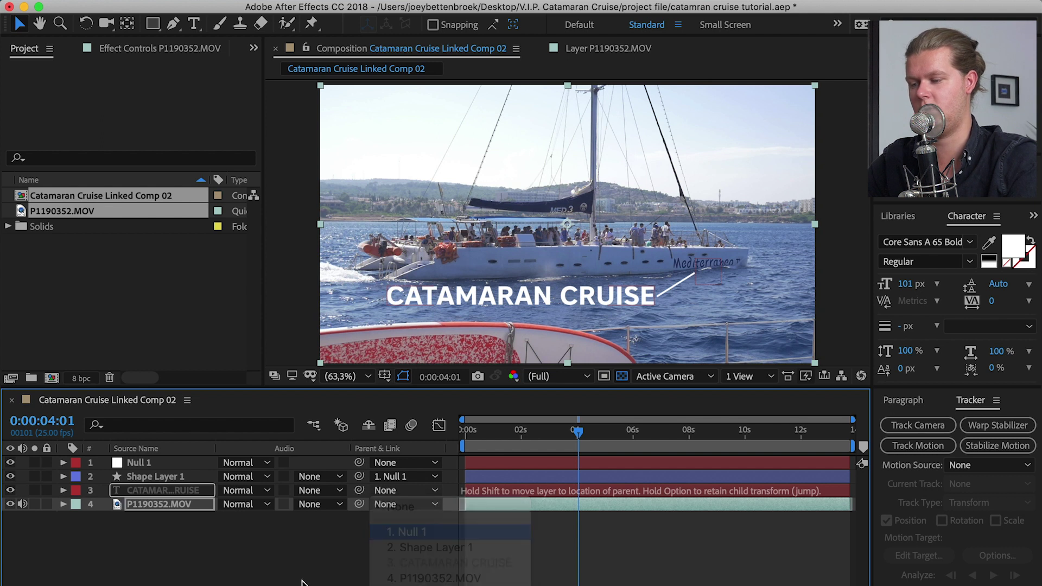
Play Catamaran Cruise Linked Comp 02 from the first frame to check the title and line track the hull.
key("Home")
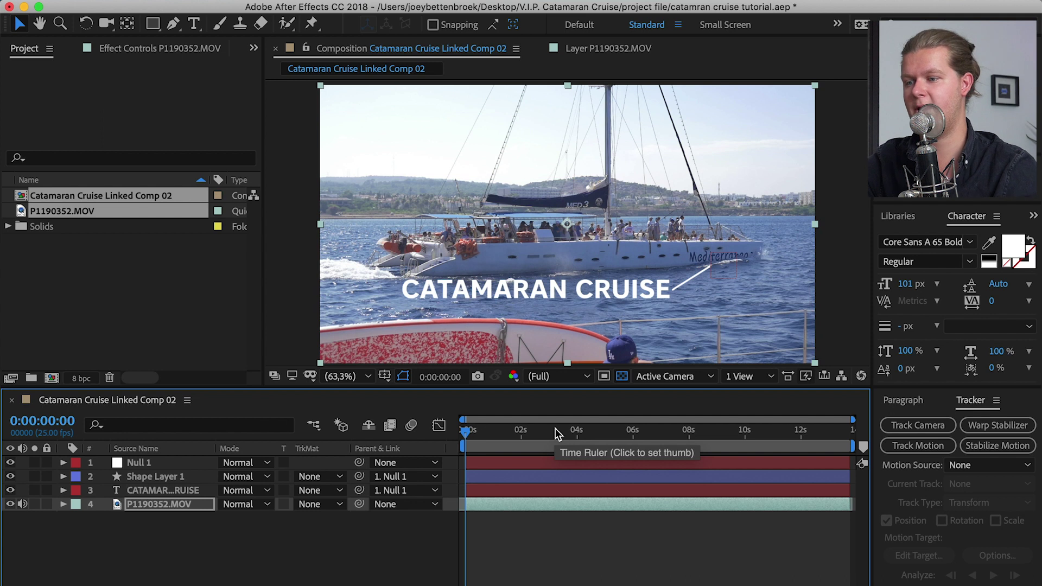
key("space")
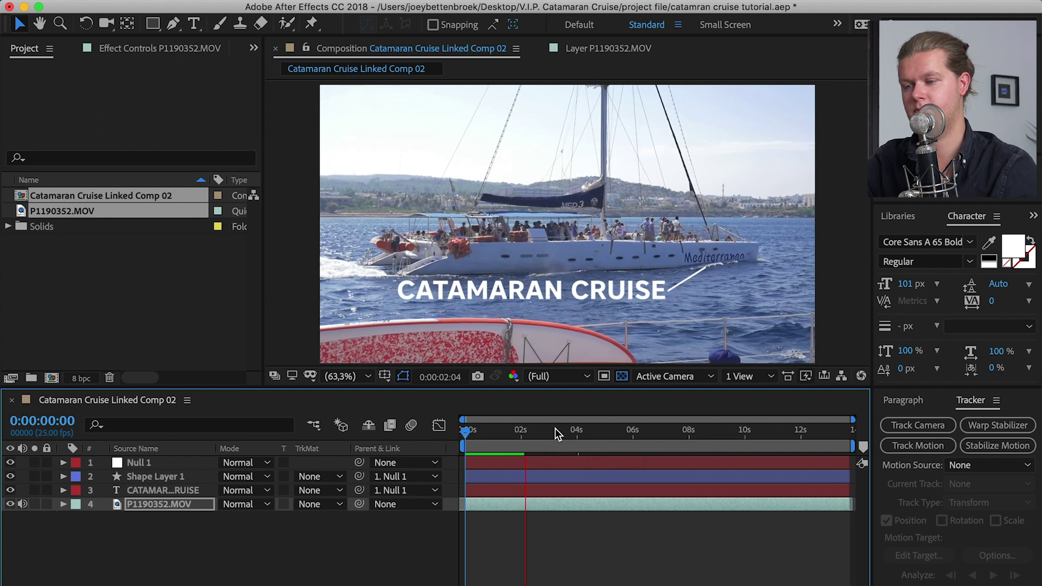